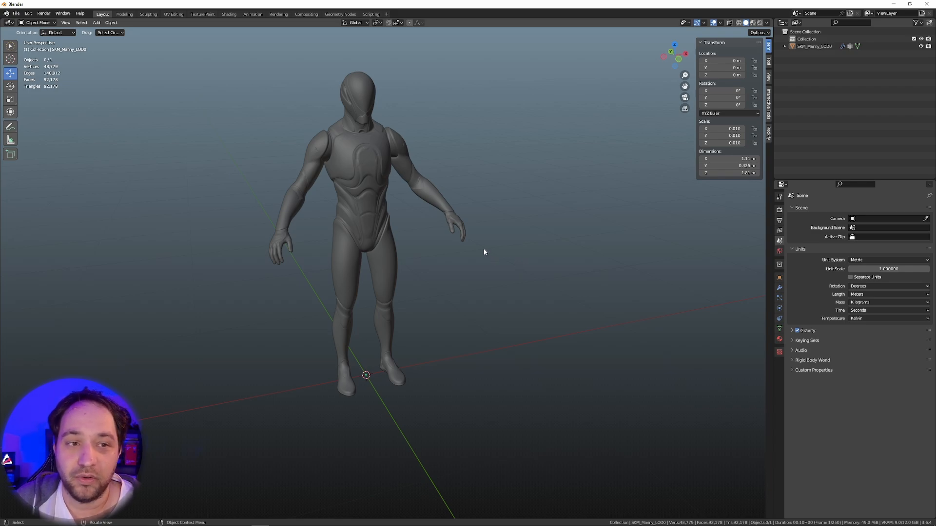
Step: Apply all transforms to the selected SKM_Manny_LOD0 character mesh
middle_click_drag(505, 198, 477, 261)
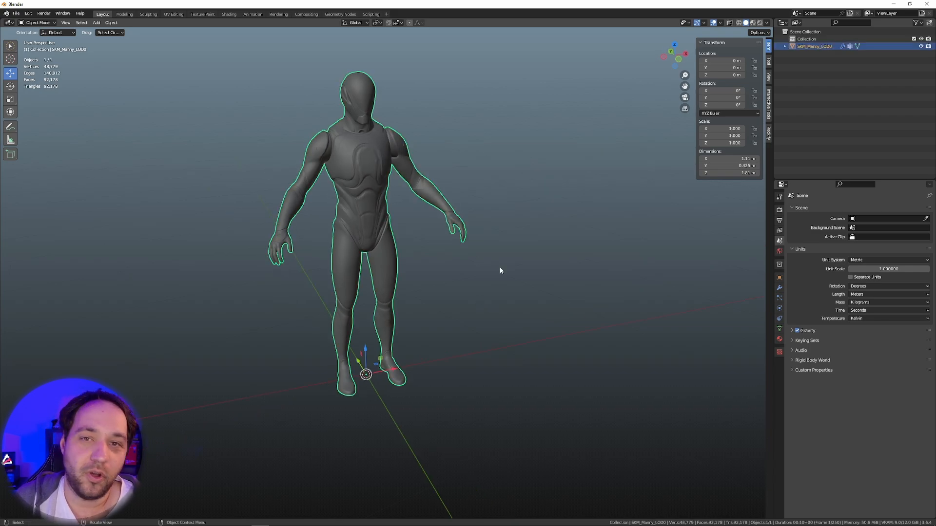
key("ctrl+a")
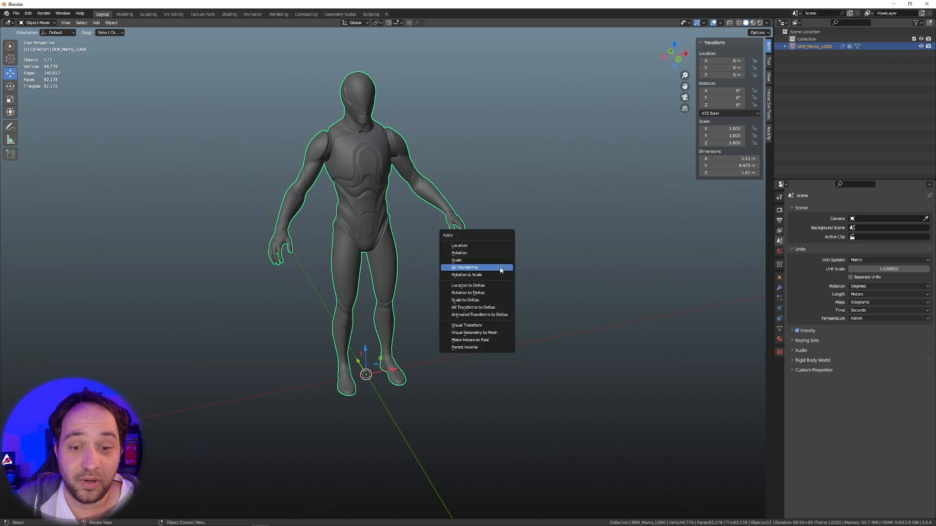
left_click(500, 267)
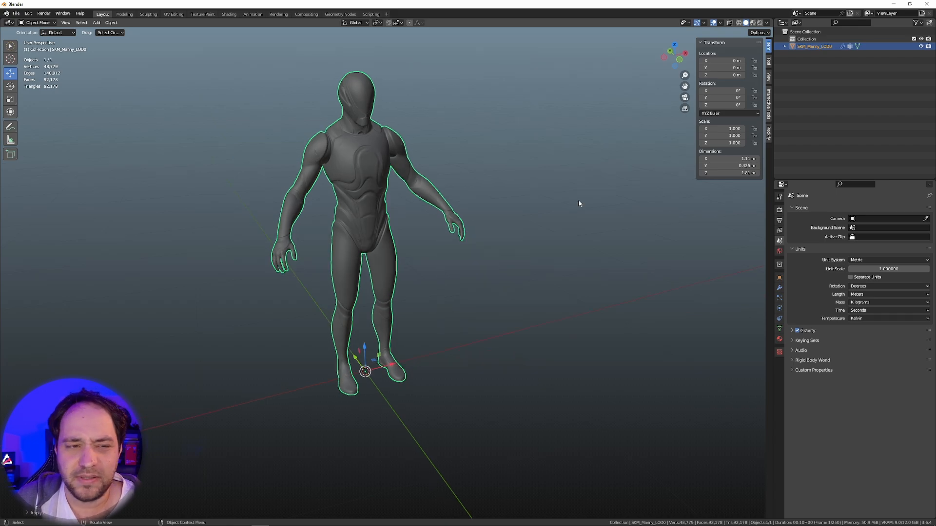
middle_click_drag(497, 372, 445, 378)
middle_click_drag(368, 357, 389, 386)
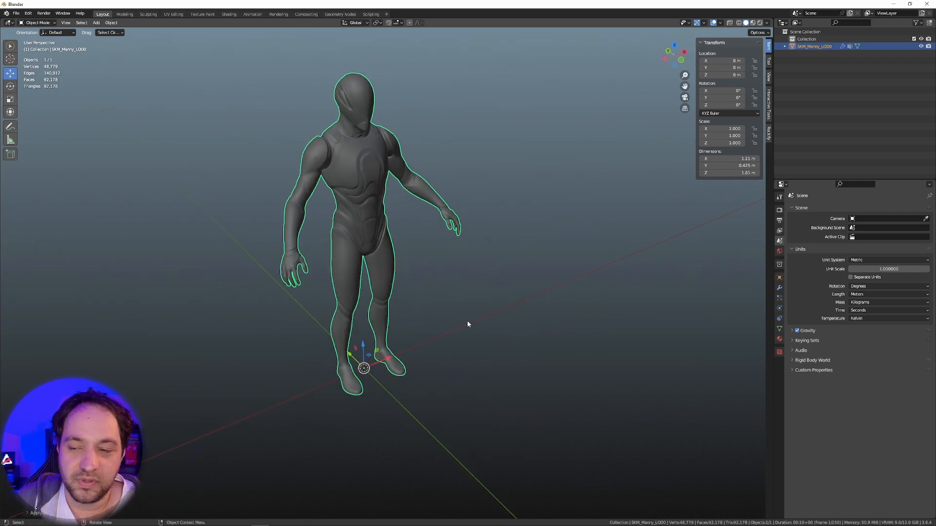
middle_click_drag(531, 289, 460, 324)
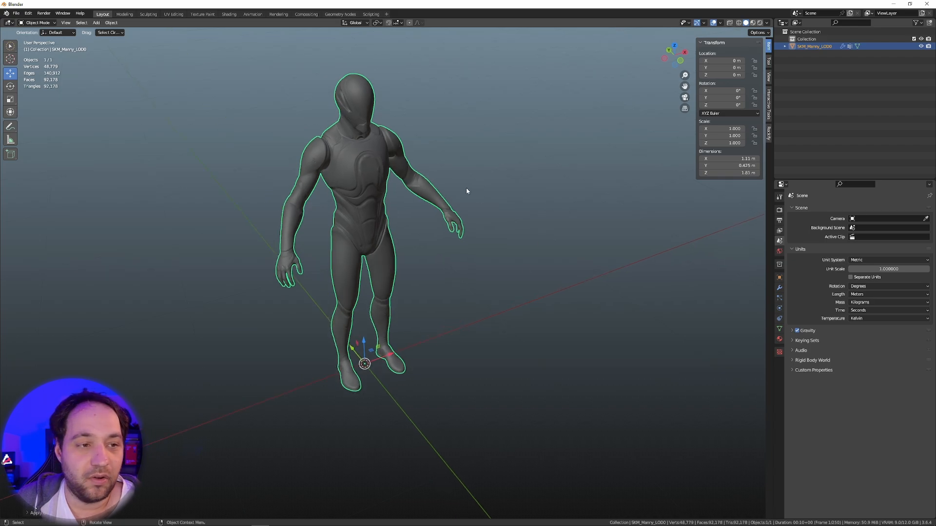
Step: Start an FBX export of the selected character mesh
left_click(17, 13)
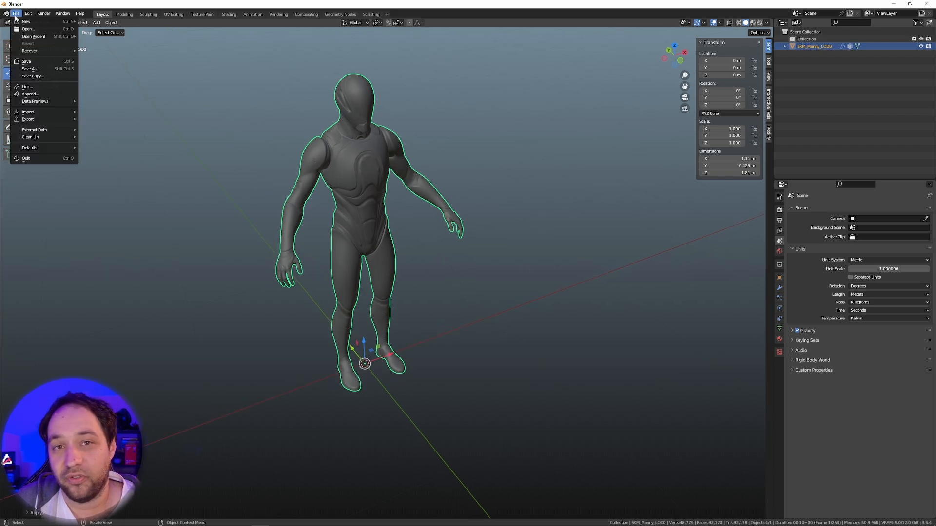
mouse_move(49, 119)
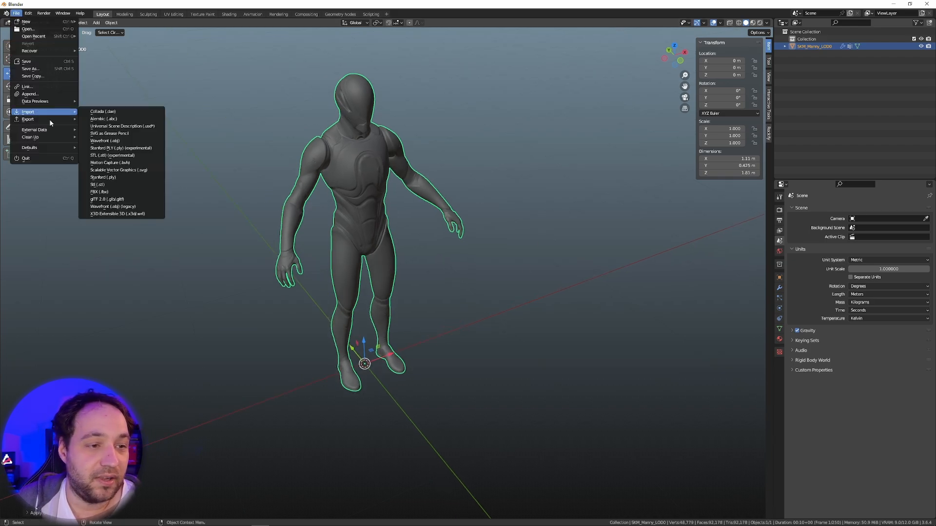
left_click(105, 192)
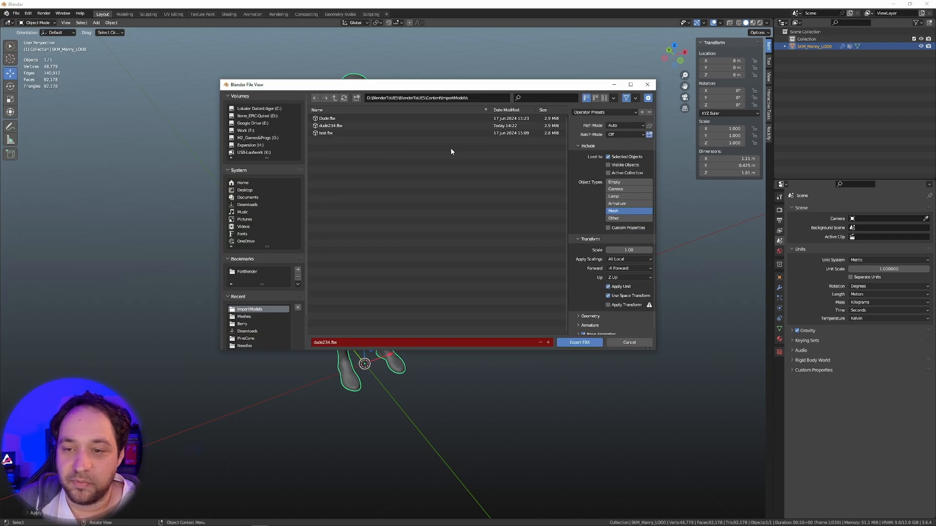
left_click_drag(567, 83, 549, 86)
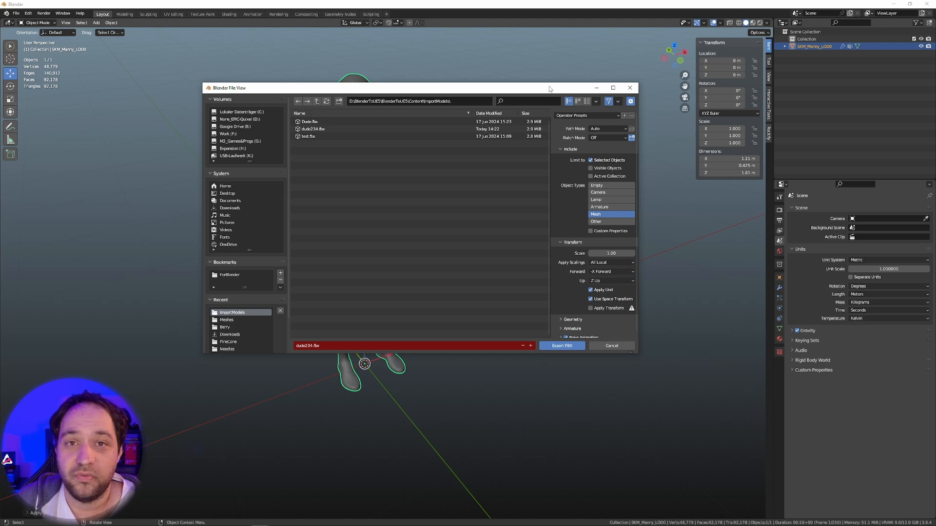
Step: Examine the include, transform and geometry settings of the FBX export
left_click(612, 116)
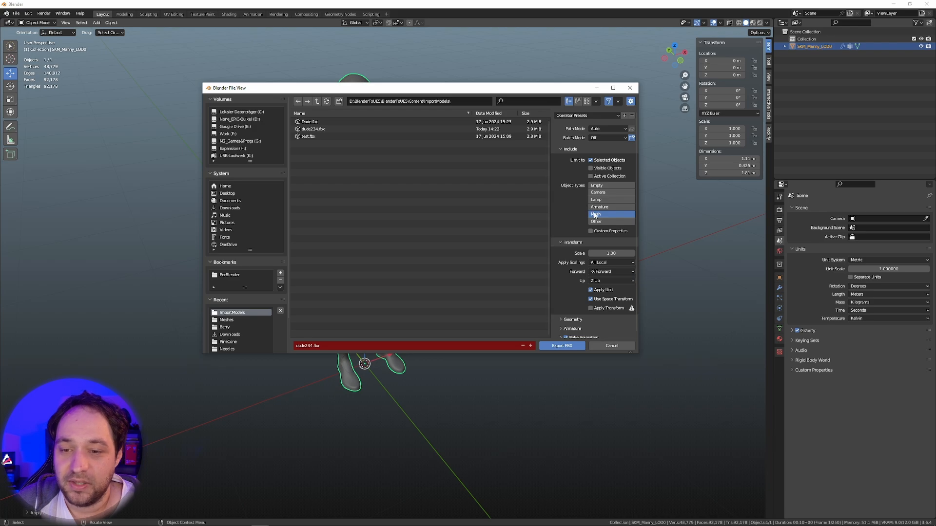
scroll(565, 219, "down", 1)
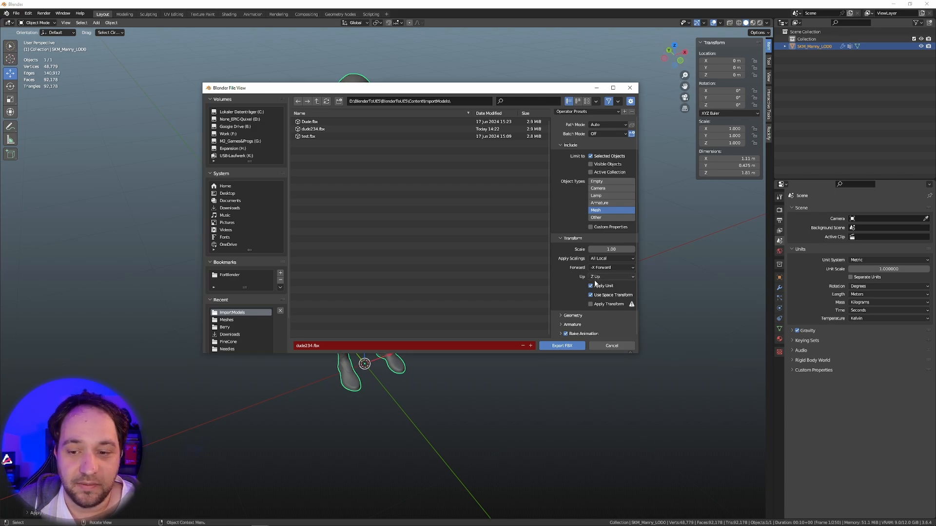
left_click(569, 316)
scroll(573, 303, "down", 3)
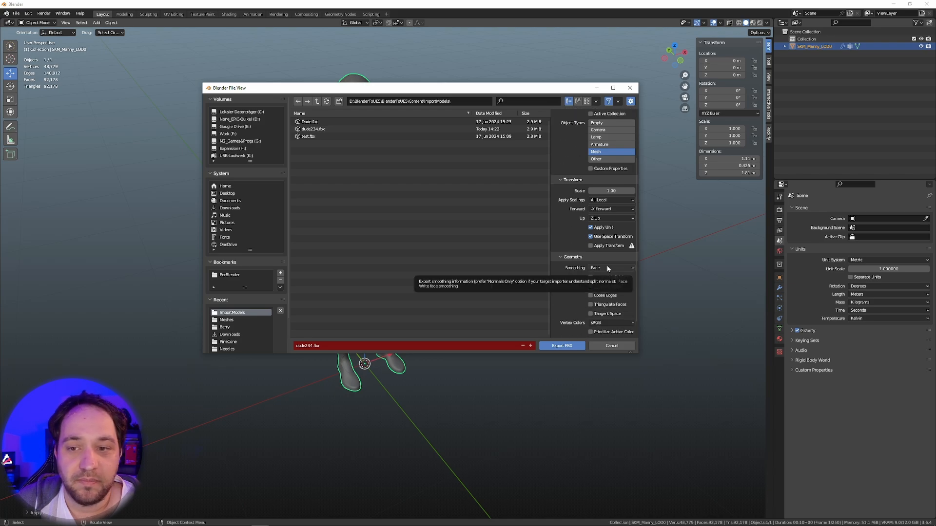
scroll(570, 266, "up", 3)
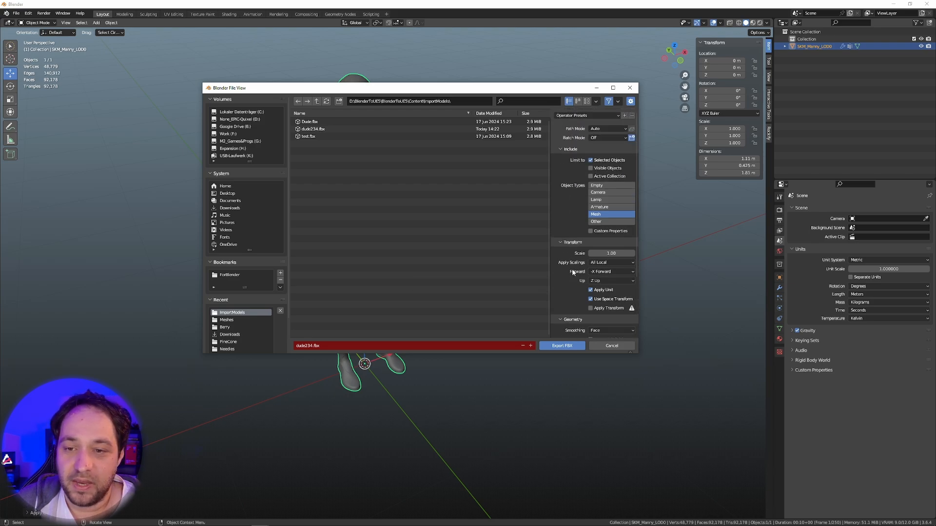
scroll(577, 233, "down", 4)
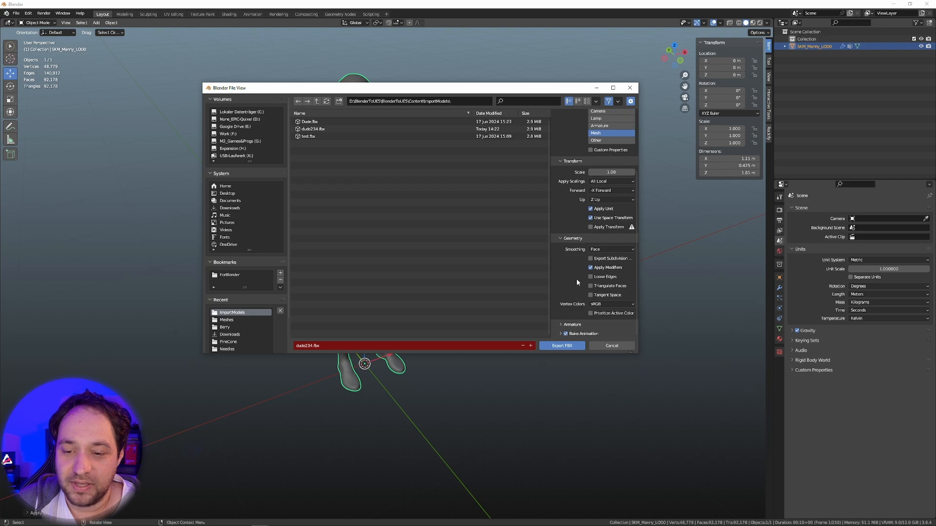
scroll(577, 279, "up", 5)
Step: Save the current FBX export settings as an operator preset named ue5_2
left_click(625, 116)
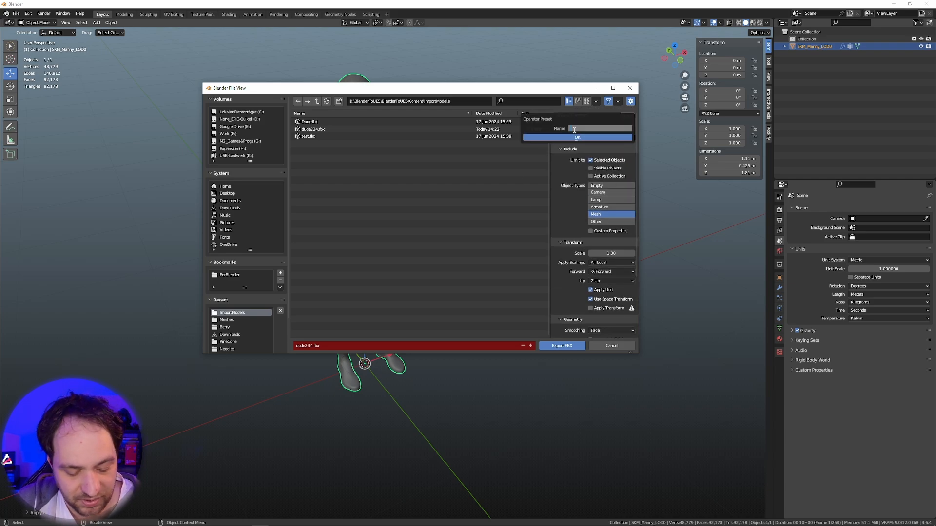
type("u")
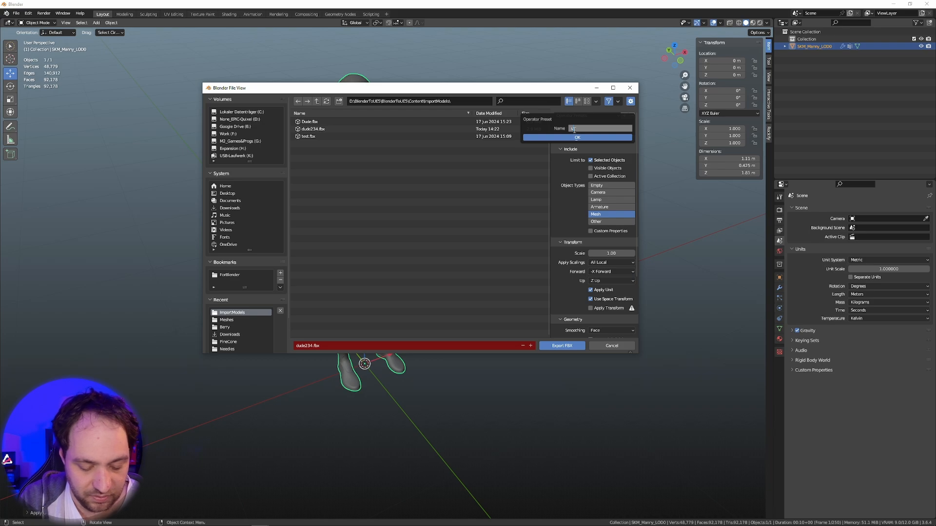
type("e5 2")
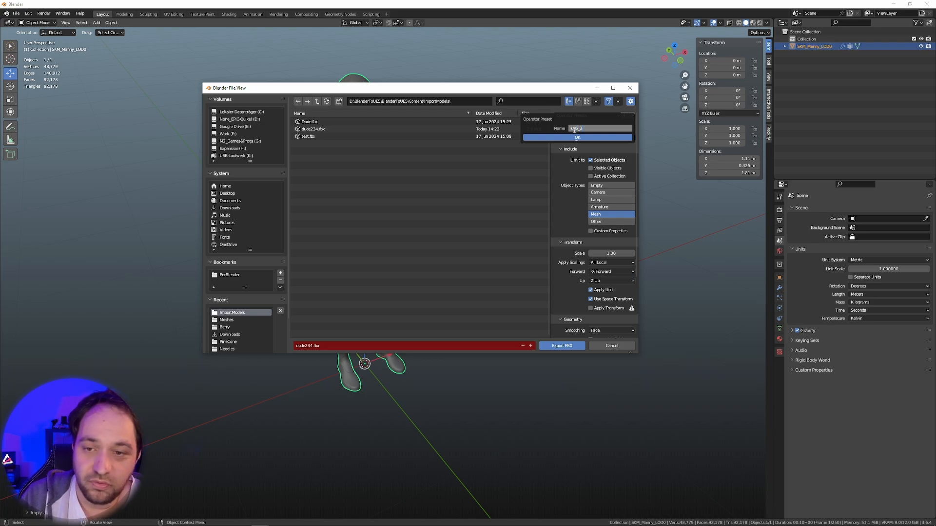
key("Return")
left_click(576, 133)
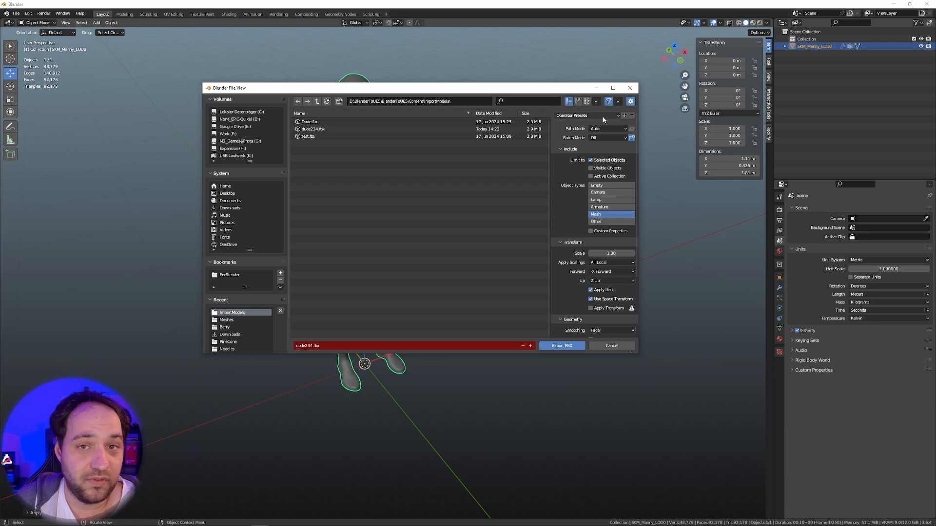
Step: Export the character mesh to the ImportModels folder, overwriting dude234.fbx
left_click(316, 129)
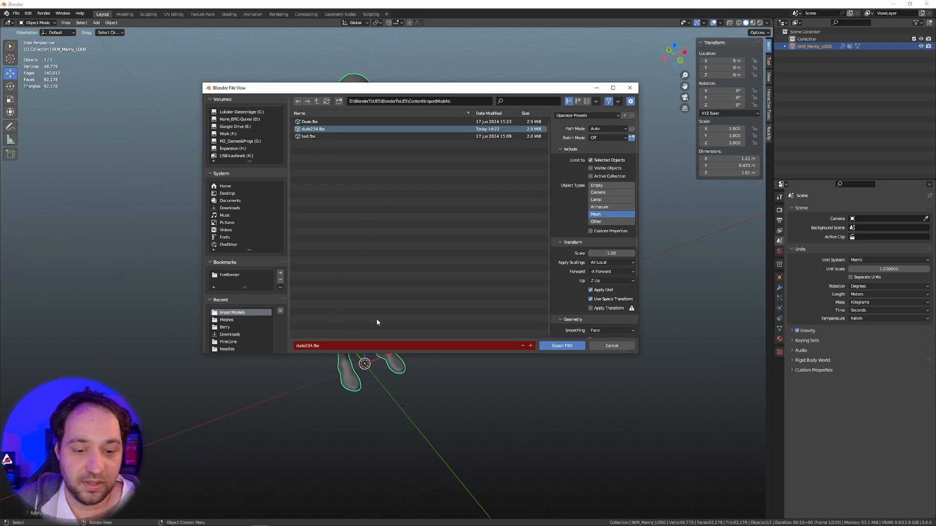
left_click(562, 346)
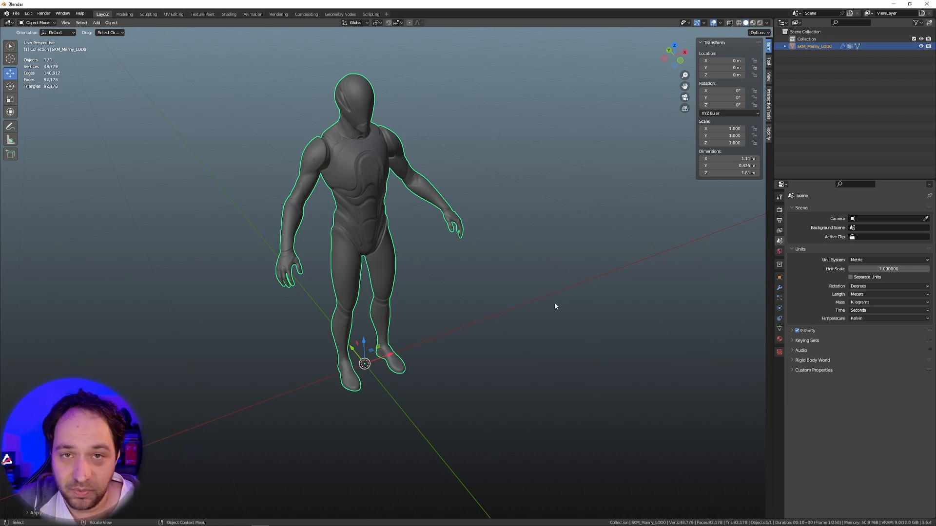
Step: Switch to Unreal Editor and delete the FbxScene_dude234 blueprint, both MI_Manny materials and the SKM_Manny_LOD0_001 mesh from ImportModels
left_click(540, 278)
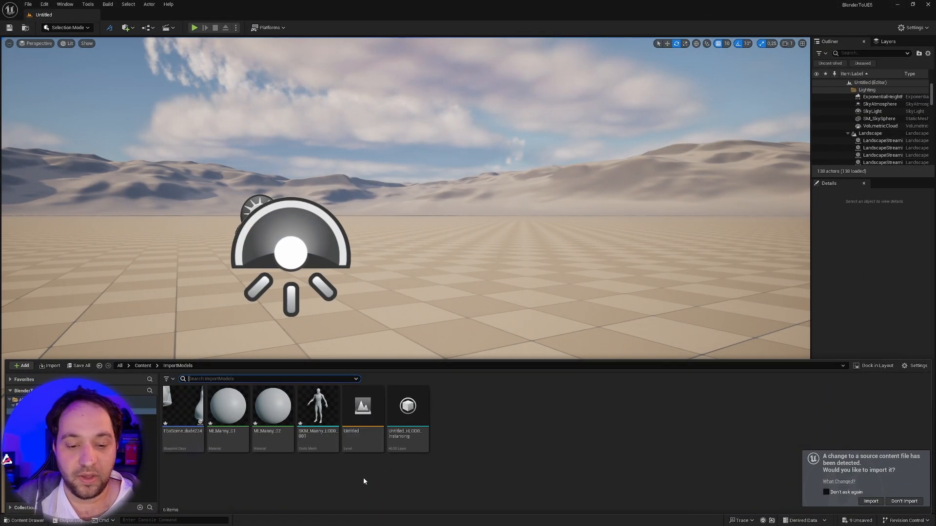
left_click(364, 469)
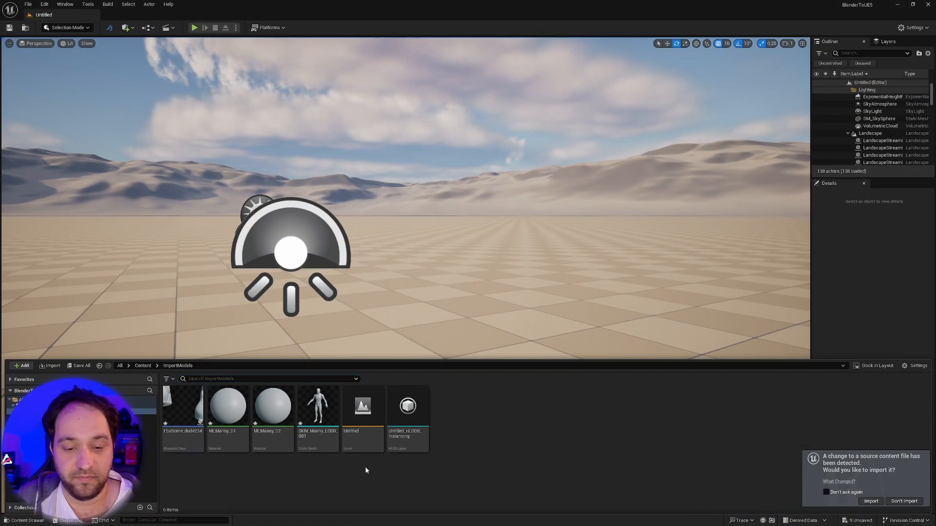
left_click(184, 409)
left_click(309, 440, "shift")
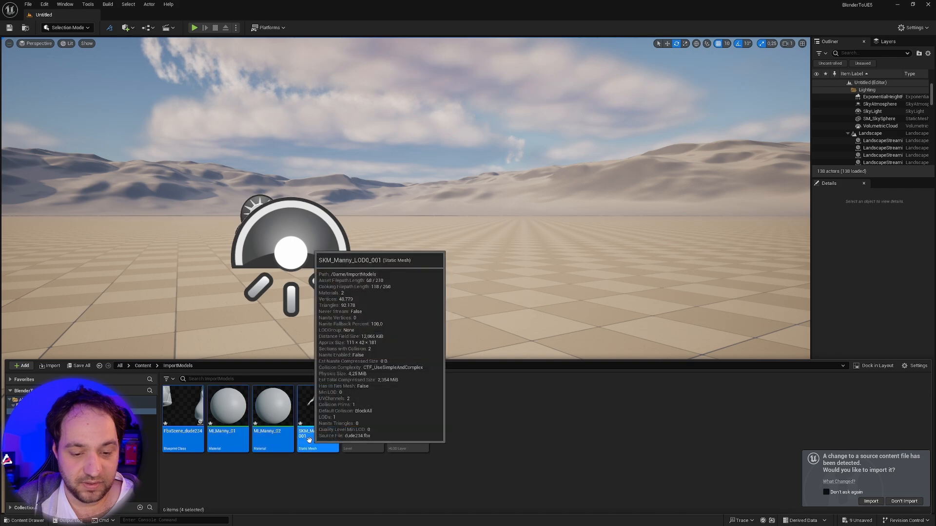
key("Delete")
left_click(467, 386)
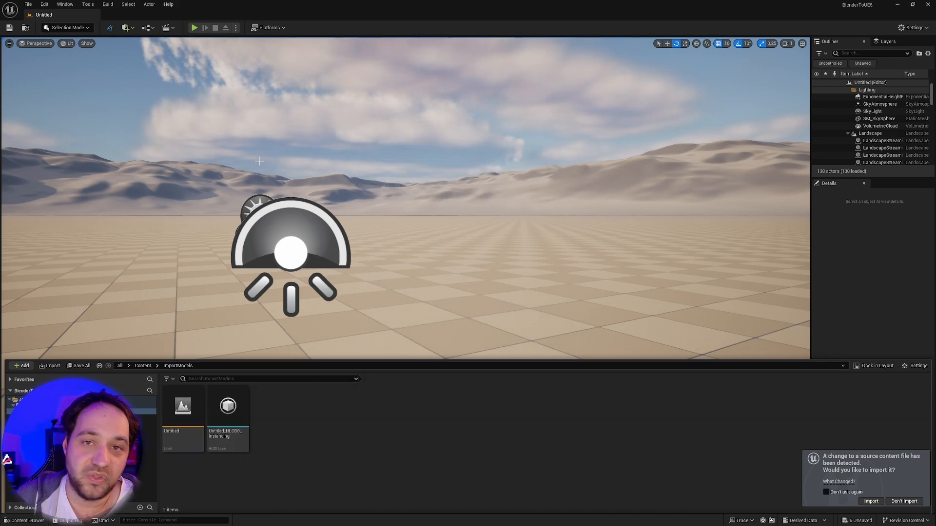
Step: Start importing dude234.fbx from the ImportModels folder into the current level as a scene
right_click(396, 407)
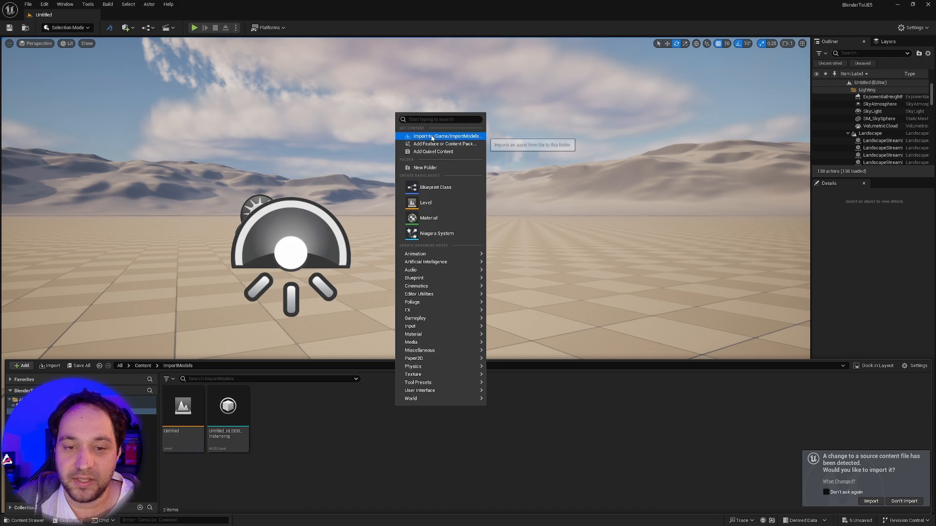
left_click(537, 416)
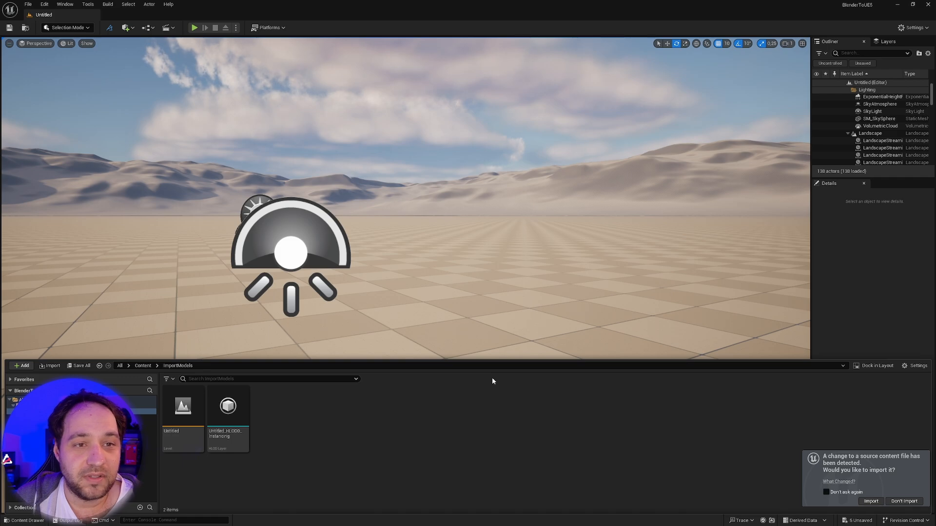
left_click(28, 4)
left_click(56, 123)
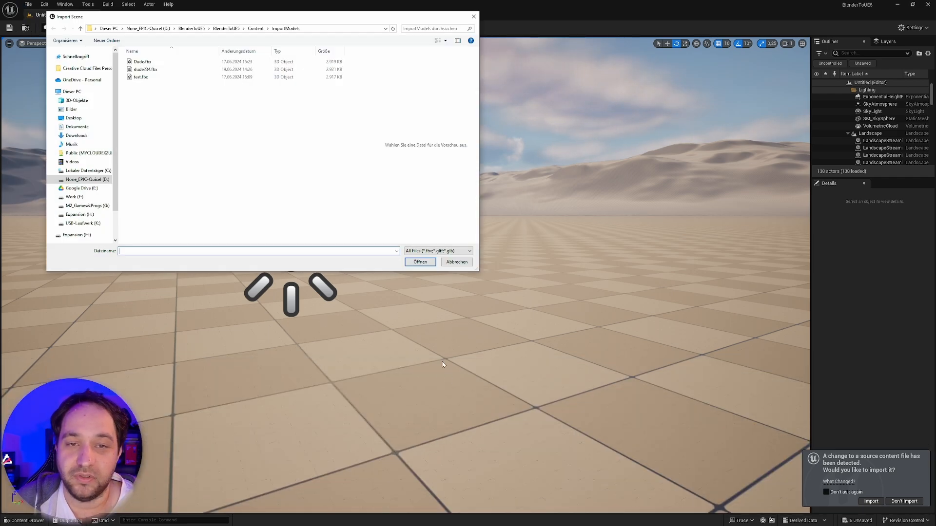
left_click_drag(287, 17, 486, 90)
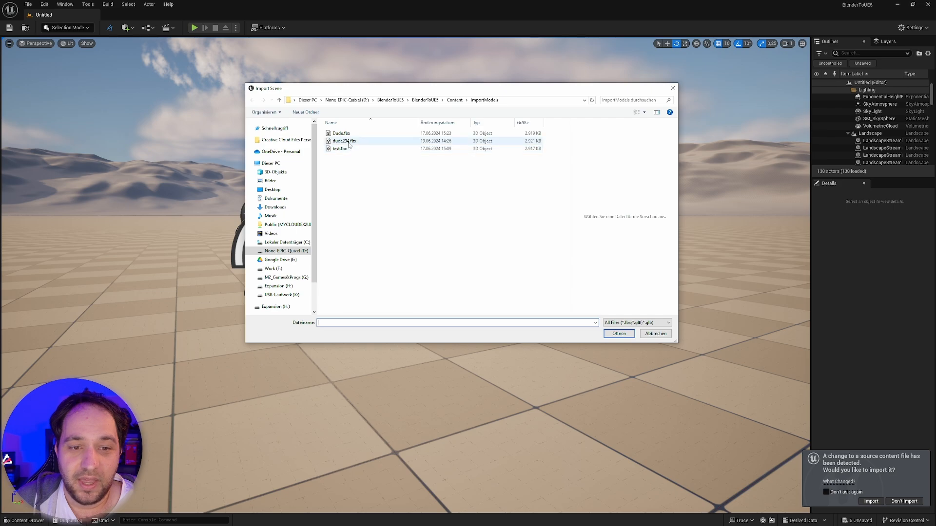
left_click(348, 141)
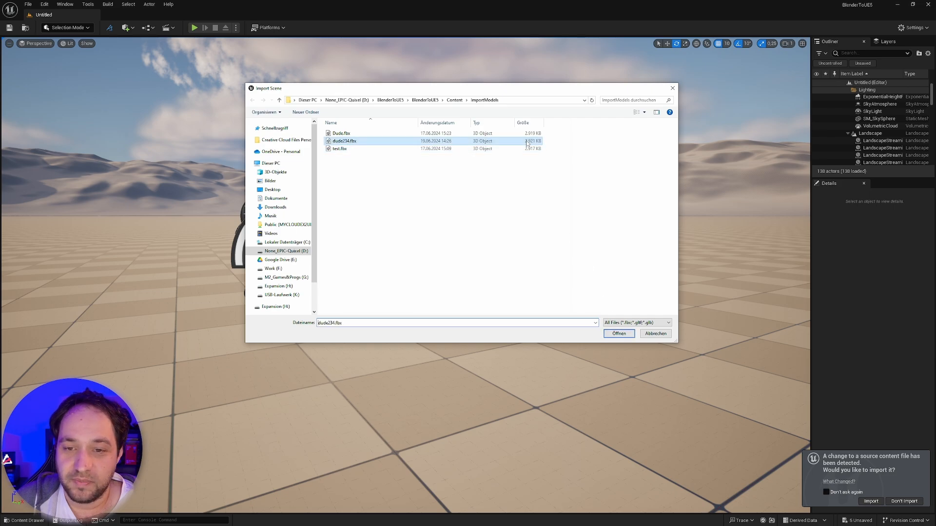
left_click(619, 333)
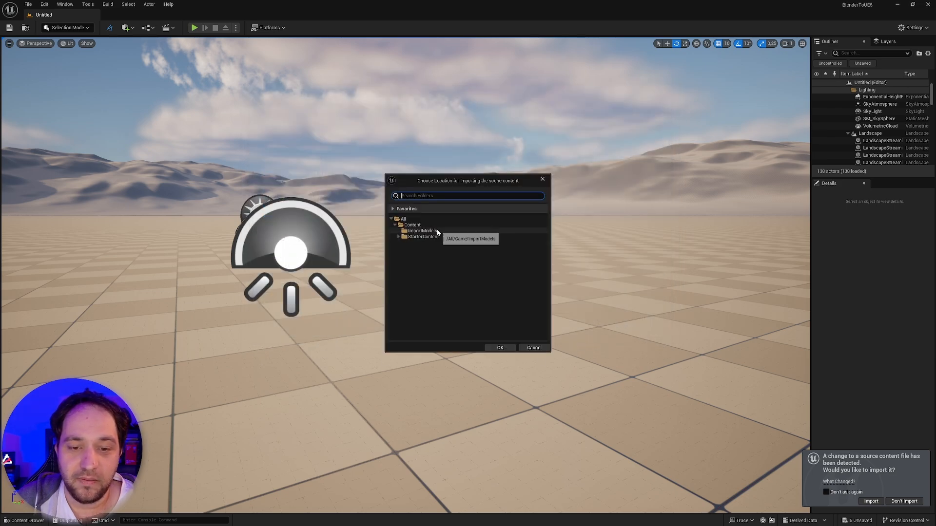
Step: Set ImportModels as the scene content's import location and agree to replace the existing asset
left_click(415, 231)
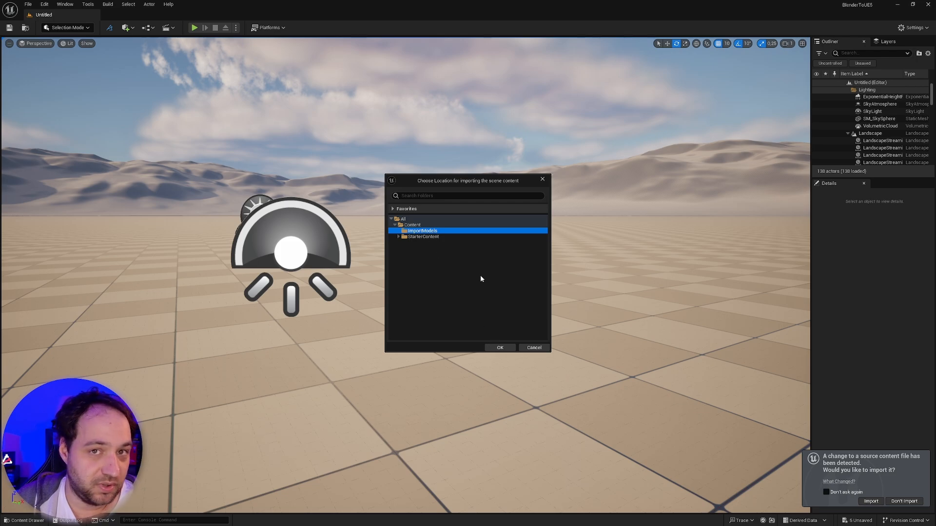
left_click(500, 347)
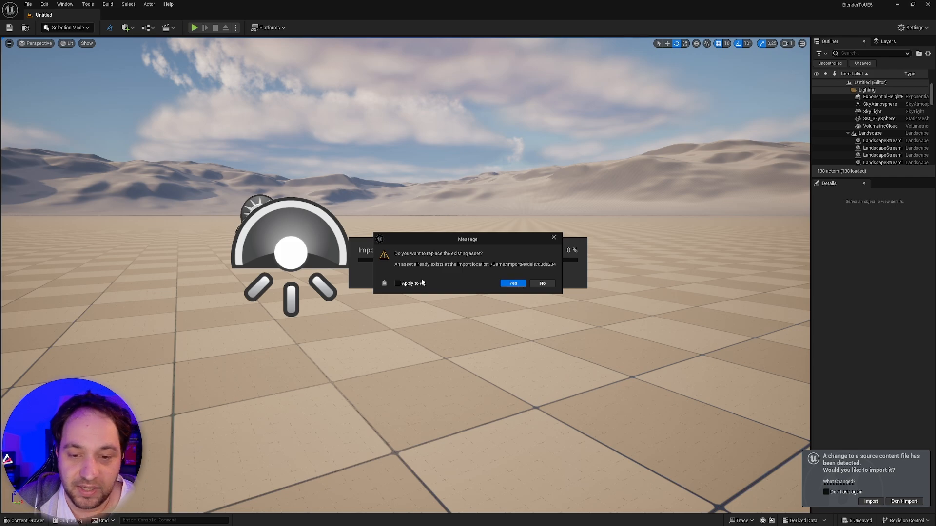
left_click(518, 286)
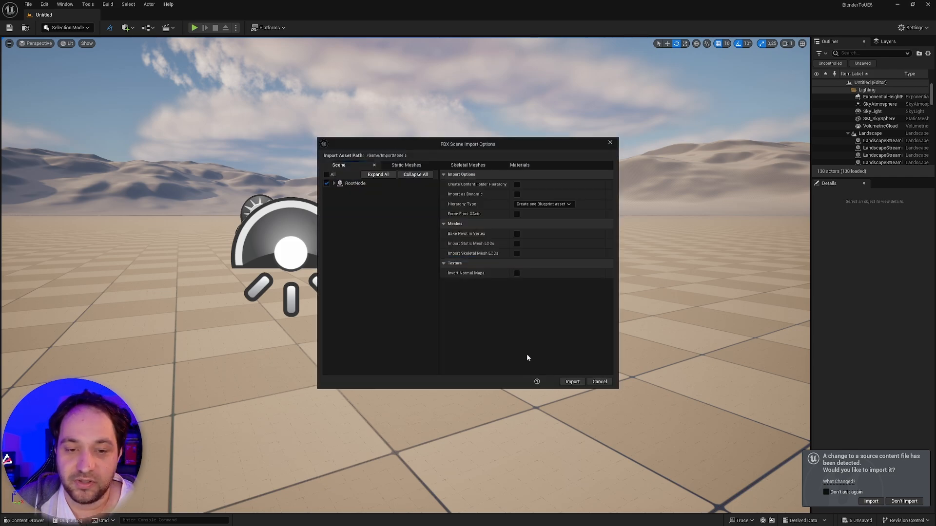
Step: Review the static mesh, skeletal mesh, material and scene import options, and import the FBX scene with the default settings
left_click_drag(469, 143, 467, 132)
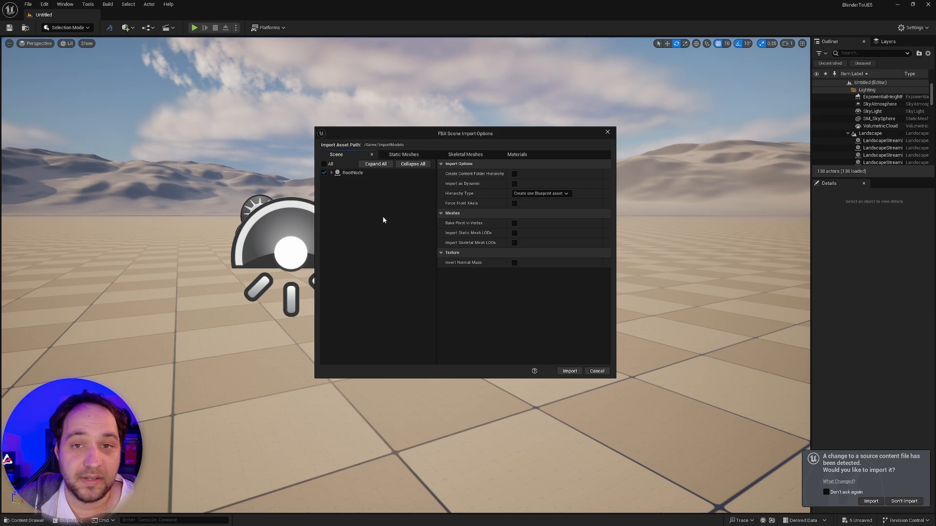
left_click(404, 155)
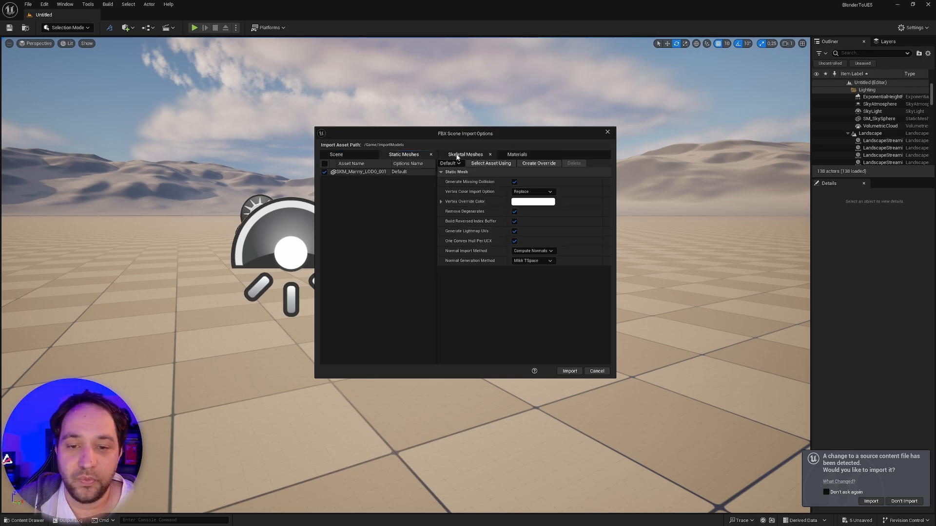
left_click(469, 155)
left_click(517, 154)
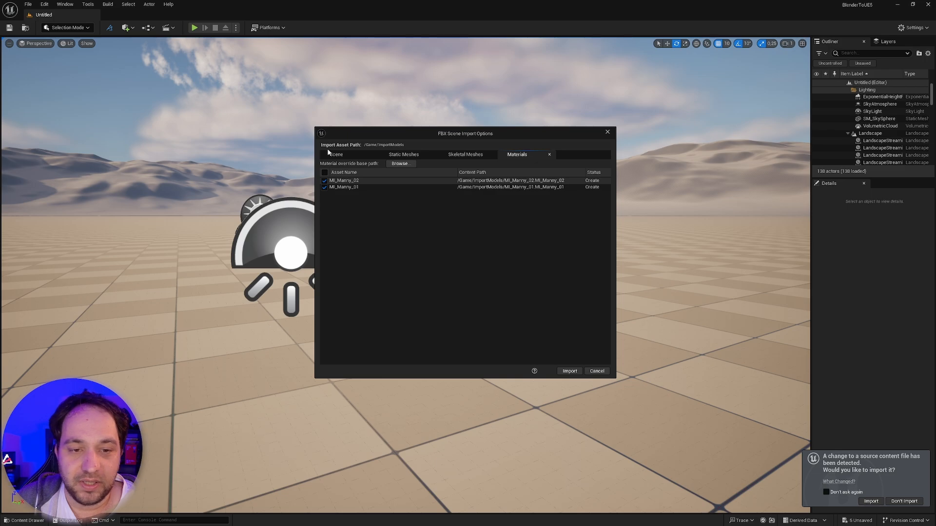
left_click(339, 155)
left_click(577, 373)
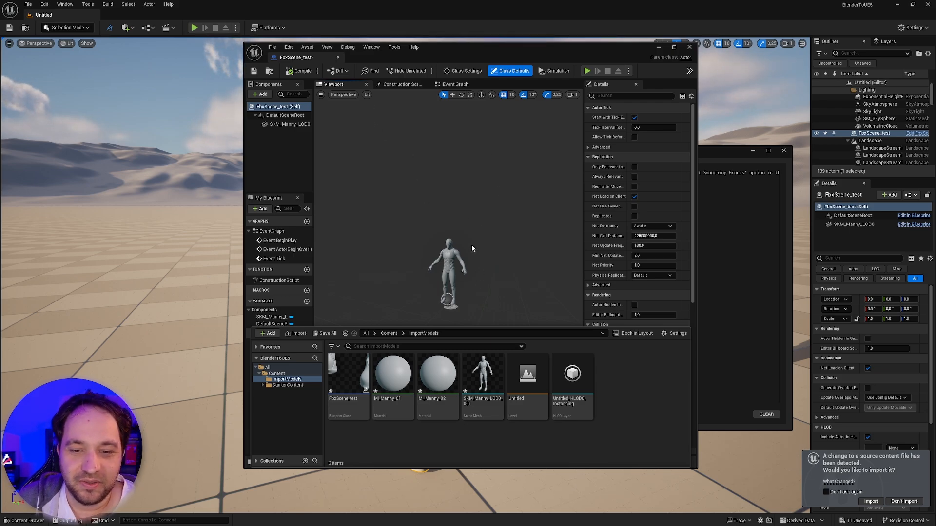
Step: Examine the imported character in the FbxScene_test blueprint preview, and close the blueprint editor and the message log
right_click_drag(471, 245, 489, 259)
key("w")
scroll(472, 247, "down", 3)
key("a")
right_click_drag(451, 298, 468, 302)
key("w")
left_click_drag(468, 301, 524, 317, "alt")
left_click(690, 47)
left_click(783, 151)
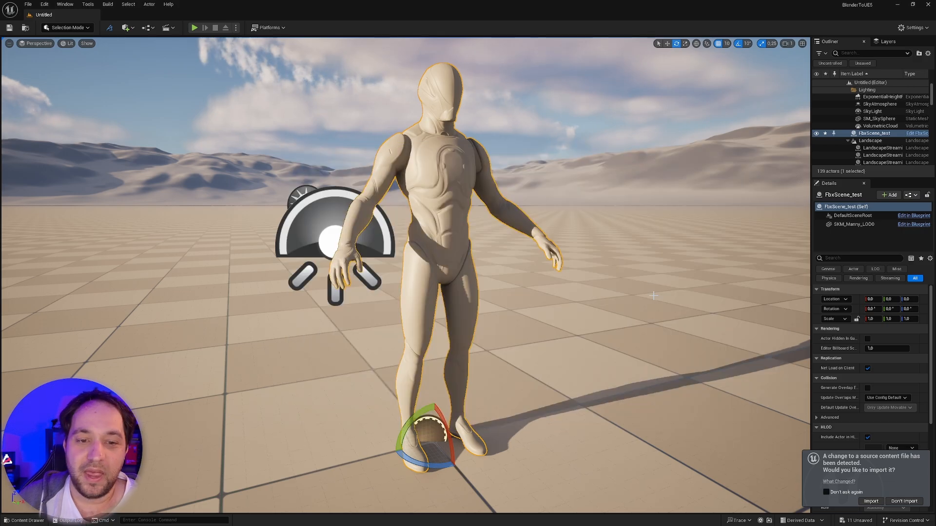
Step: Frame the imported character in the level and examine its shape and surface from different angles
key("f")
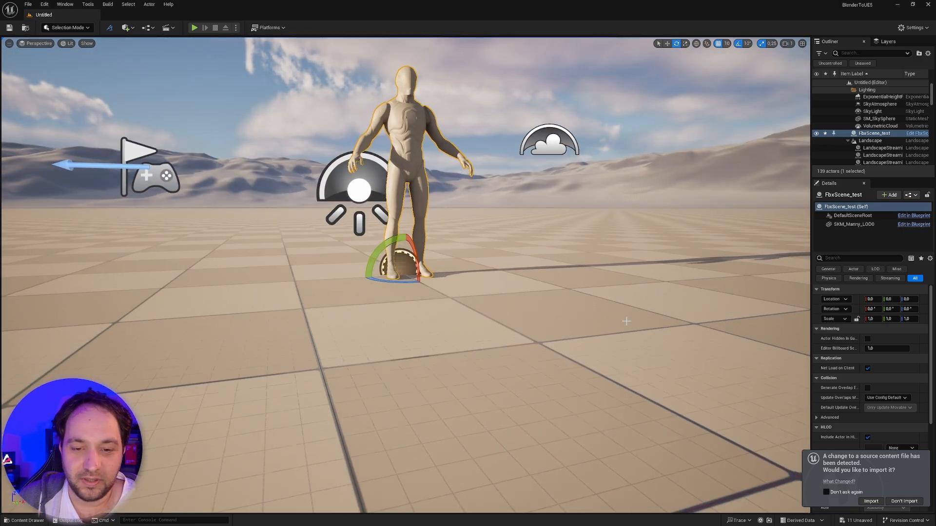
left_click_drag(626, 321, 580, 343, "alt")
left_click_drag(557, 280, 619, 249, "alt")
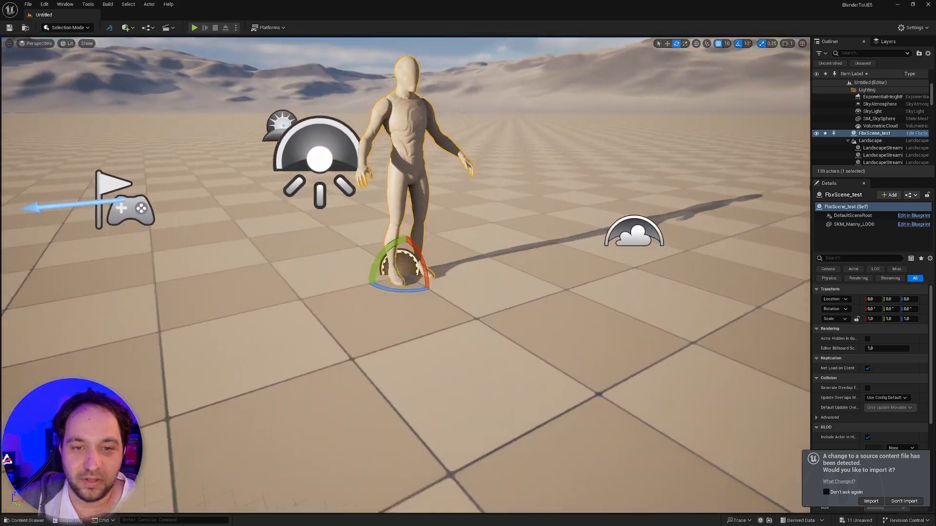
right_click_drag(556, 279, 556, 244)
scroll(556, 279, "down", 1)
left_click(556, 279)
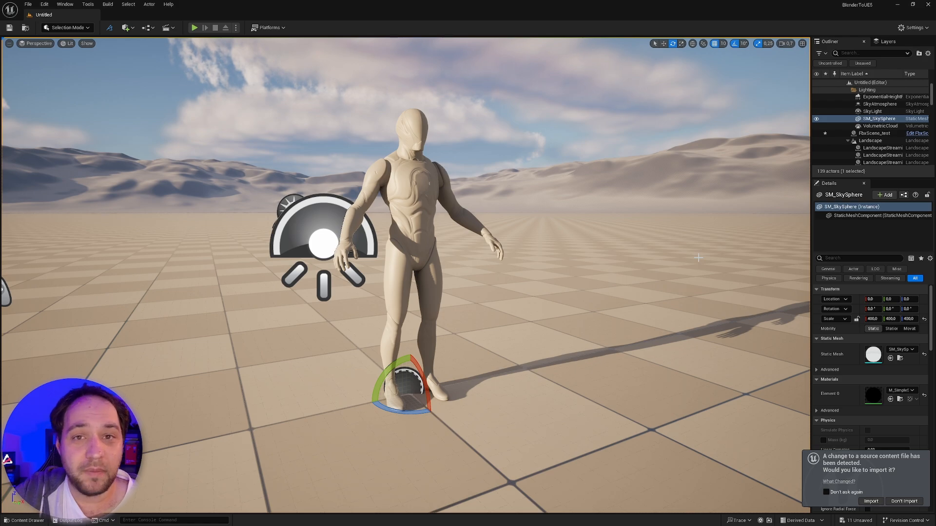
Step: Open the MI_Manny_01 material from ImportModels and place its editor window beside the character in the level
key("ctrl+space")
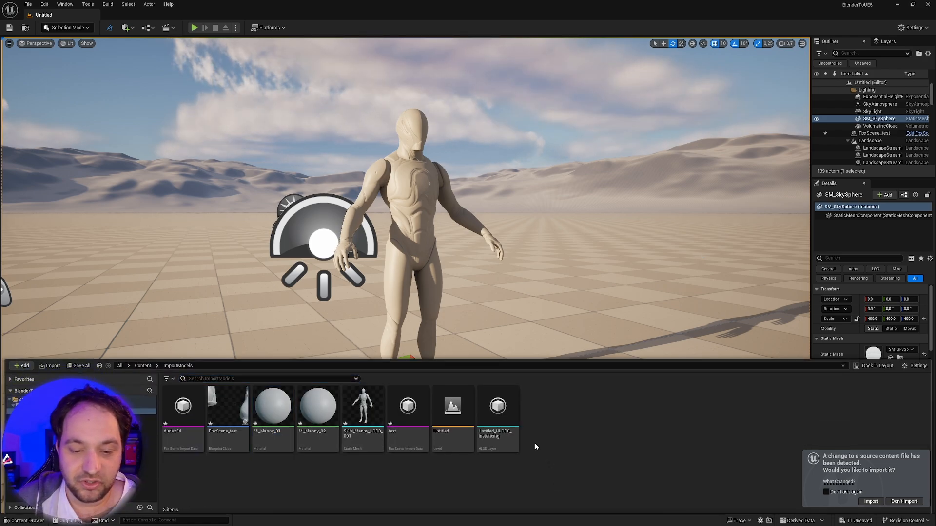
double_click(255, 441)
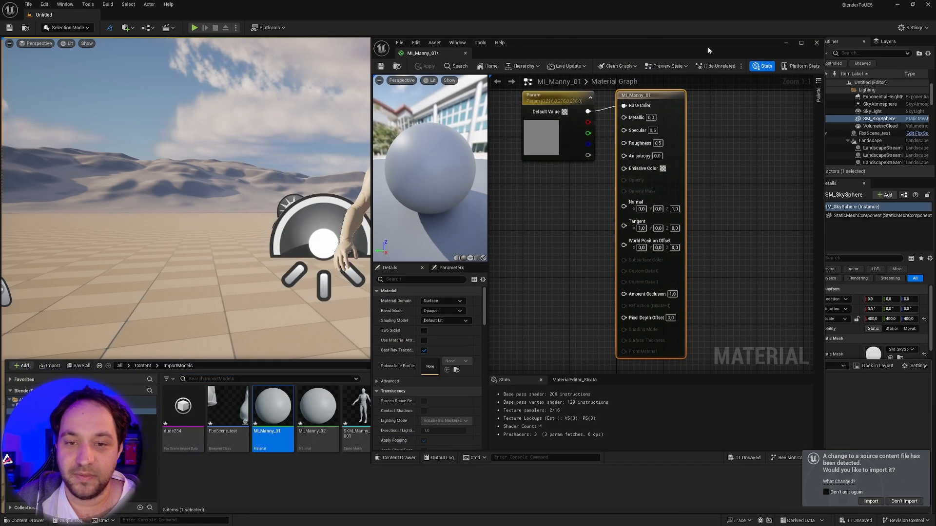
left_click_drag(707, 46, 755, 71)
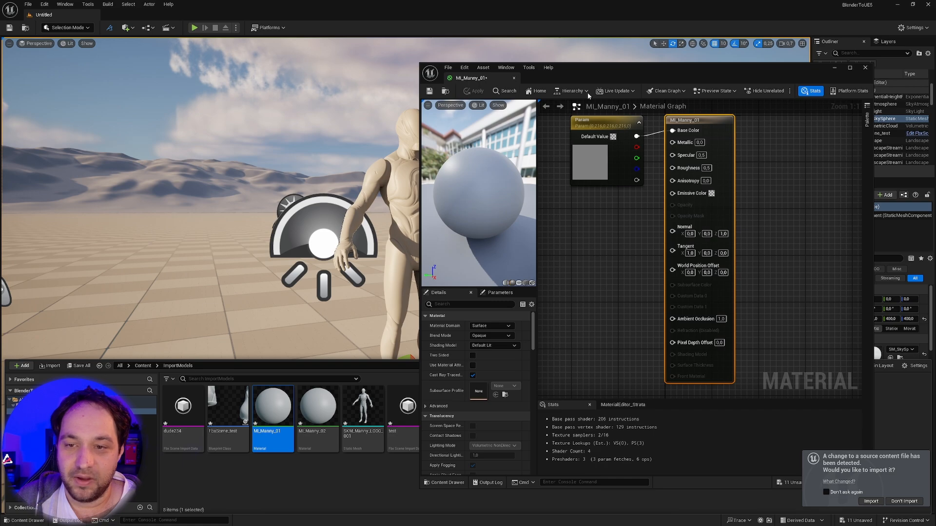
left_click_drag(595, 71, 673, 84)
Step: Set the default value of MI_Manny_01's base color parameter to a bright cyan and close the material
left_click(677, 135)
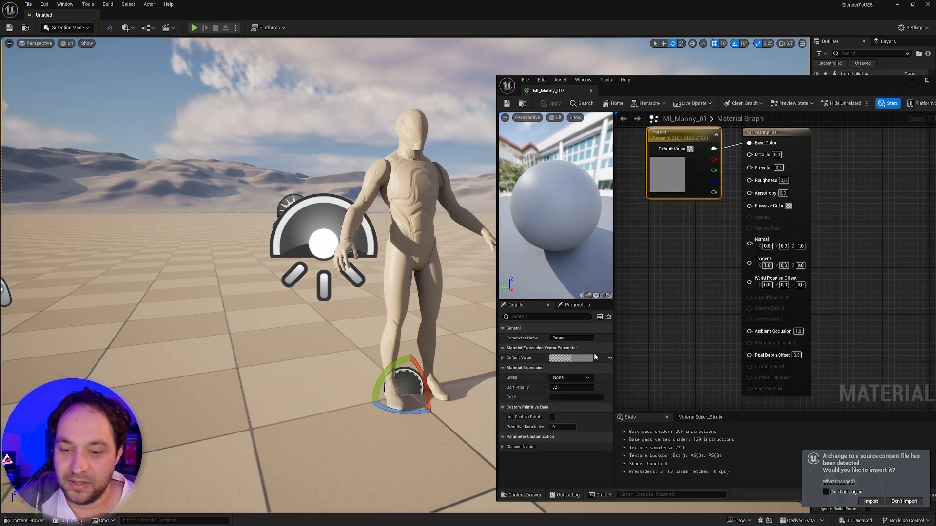
left_click(582, 360)
left_click(649, 387)
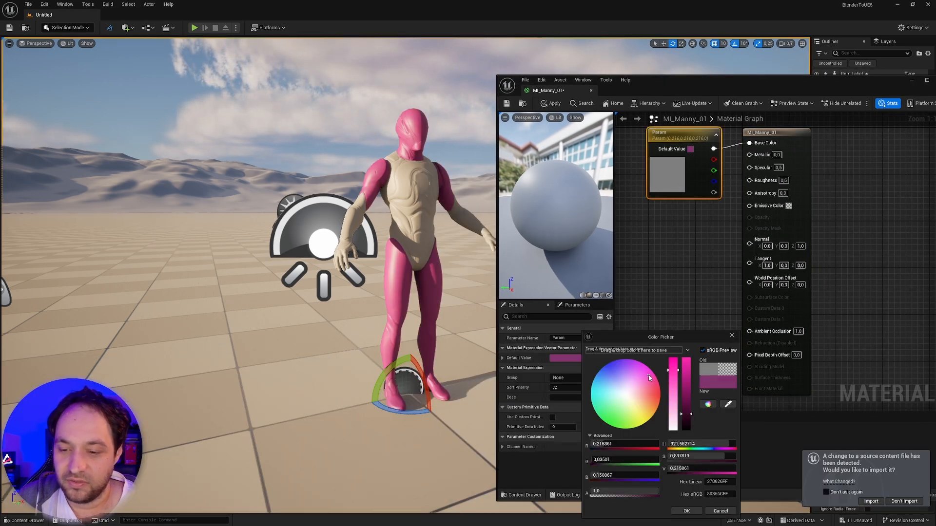
left_click_drag(650, 387, 593, 386)
left_click(686, 374)
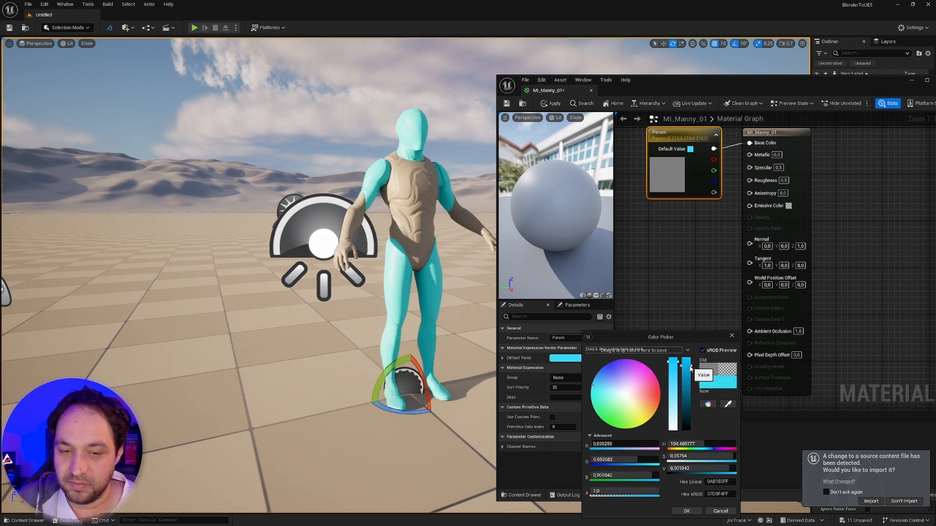
left_click_drag(672, 360, 671, 363)
left_click(662, 226)
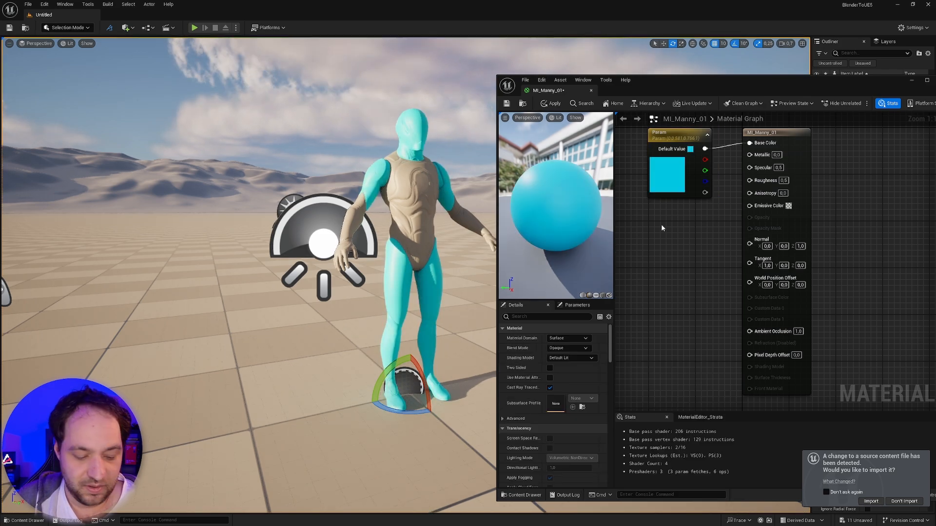
left_click(591, 90)
Step: Set the default value of MI_Manny_02's base color parameter to a strong pinkish red and save the material
key("ctrl+space")
double_click(317, 410)
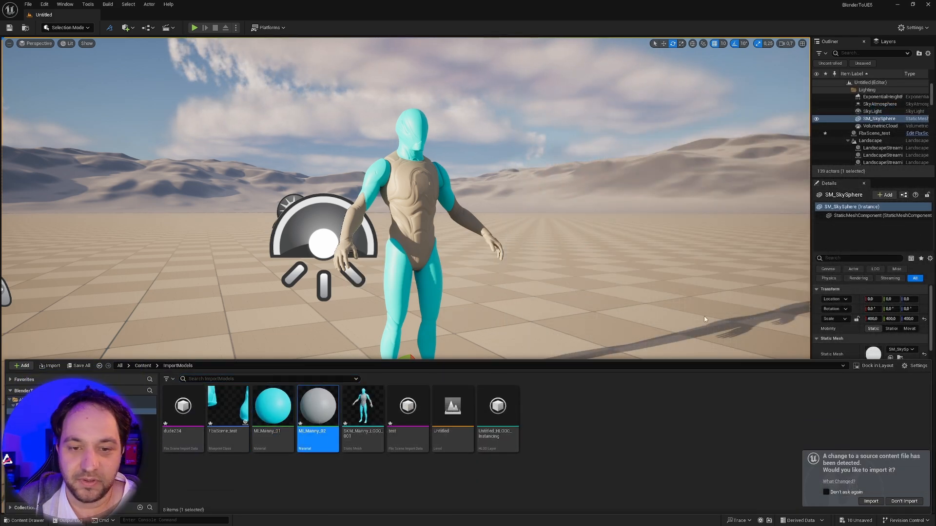
left_click(688, 148)
left_click_drag(648, 405, 591, 387)
mouse_move(688, 390)
left_mouse_down()
mouse_move(688, 366)
mouse_move(689, 377)
left_mouse_up()
left_click(658, 386)
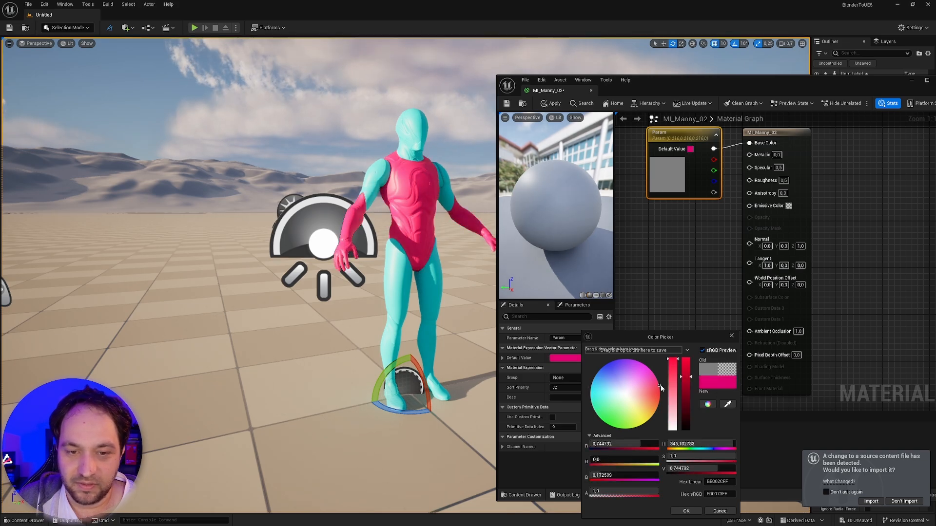
left_click(687, 510)
left_click(507, 103)
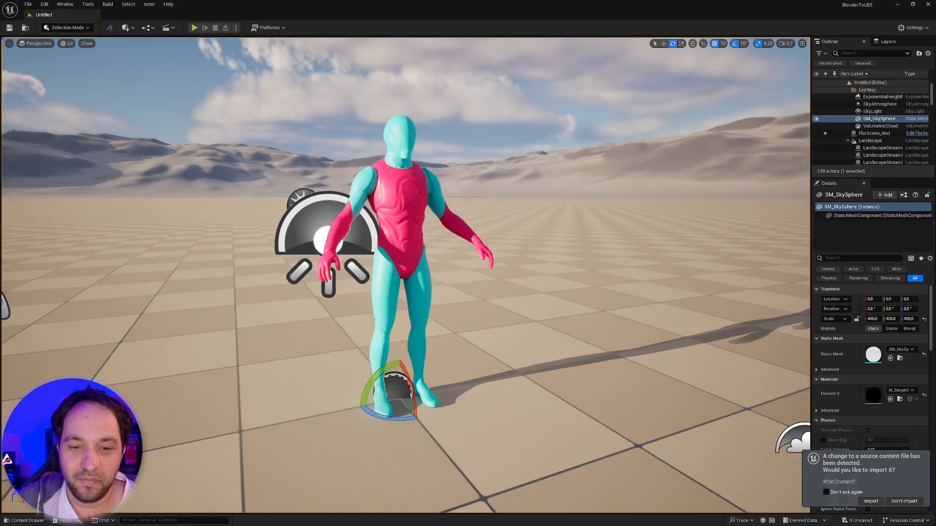
left_click_drag(407, 275, 488, 242, "alt")
left_click(422, 236)
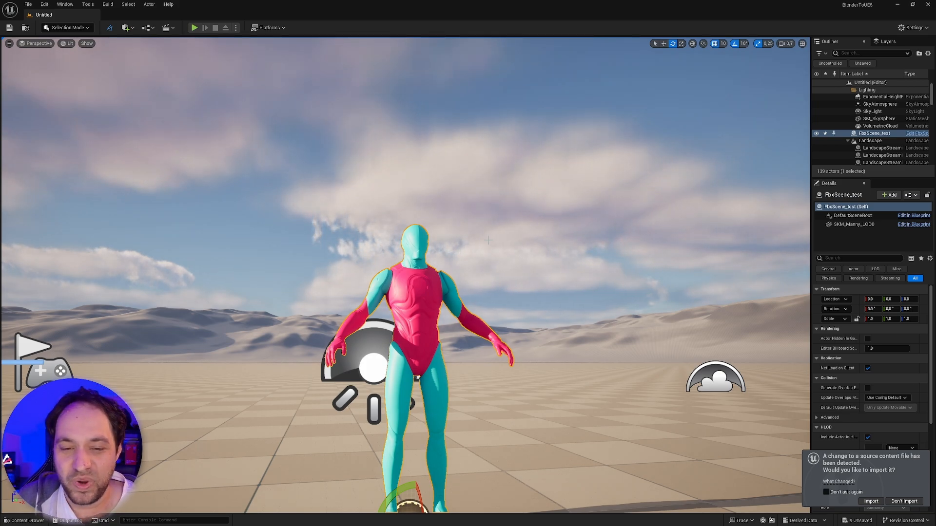
left_click(489, 240)
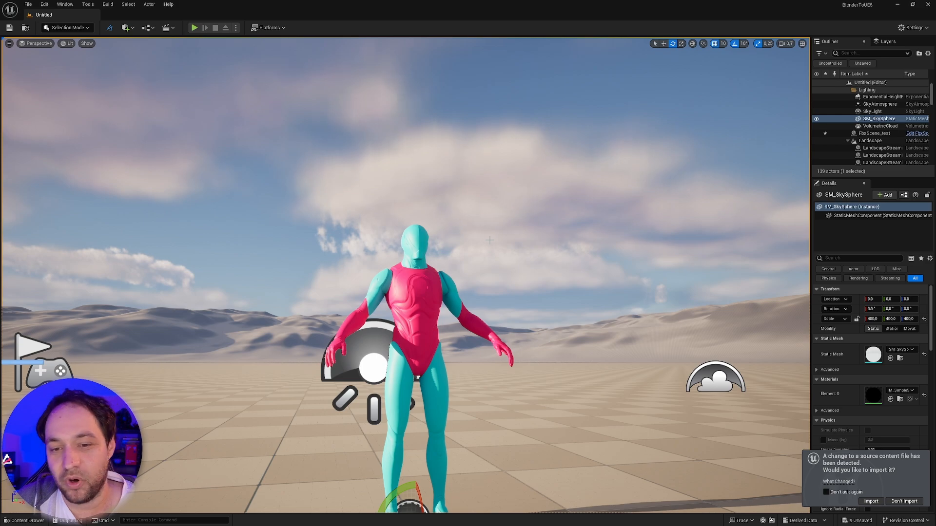
right_click_drag(490, 240, 405, 237)
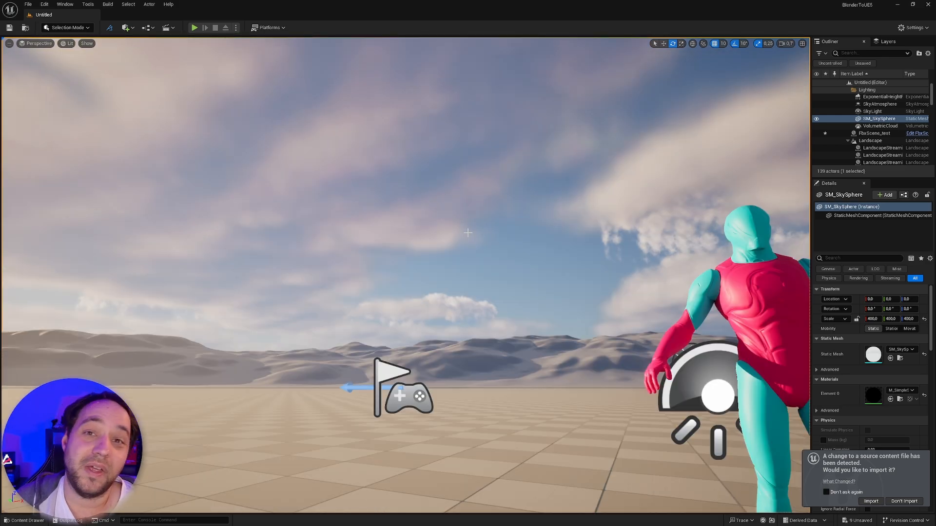
right_click_drag(468, 233, 446, 237)
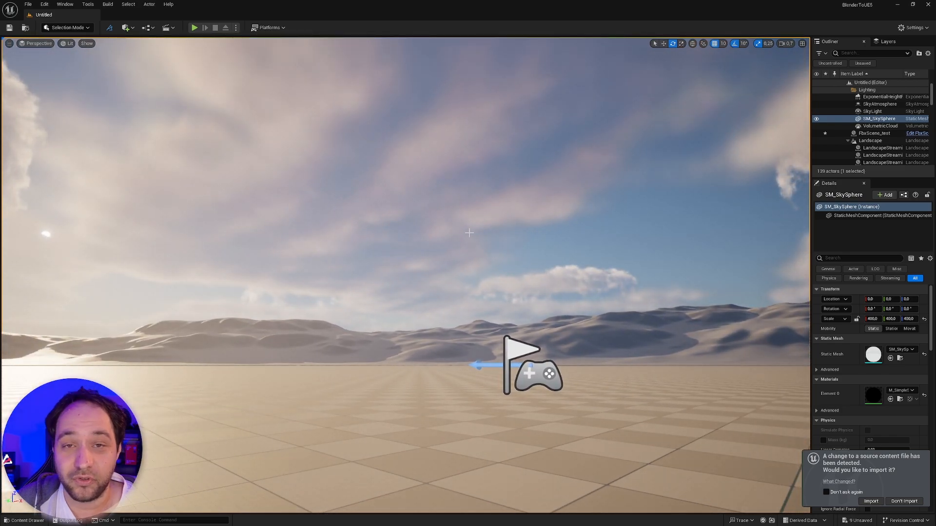